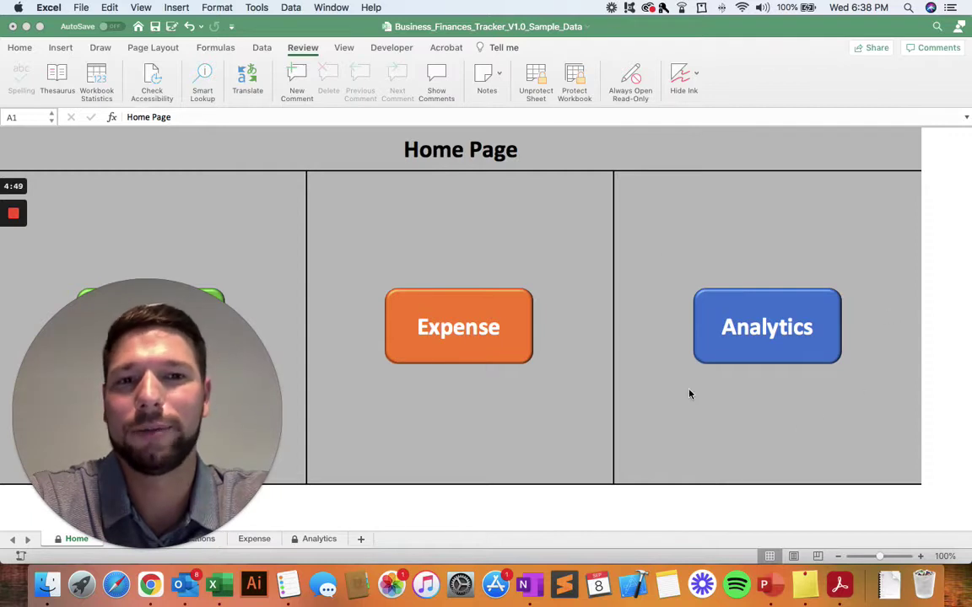
{"action": "mouse_move", "coordinate": [158, 540]}
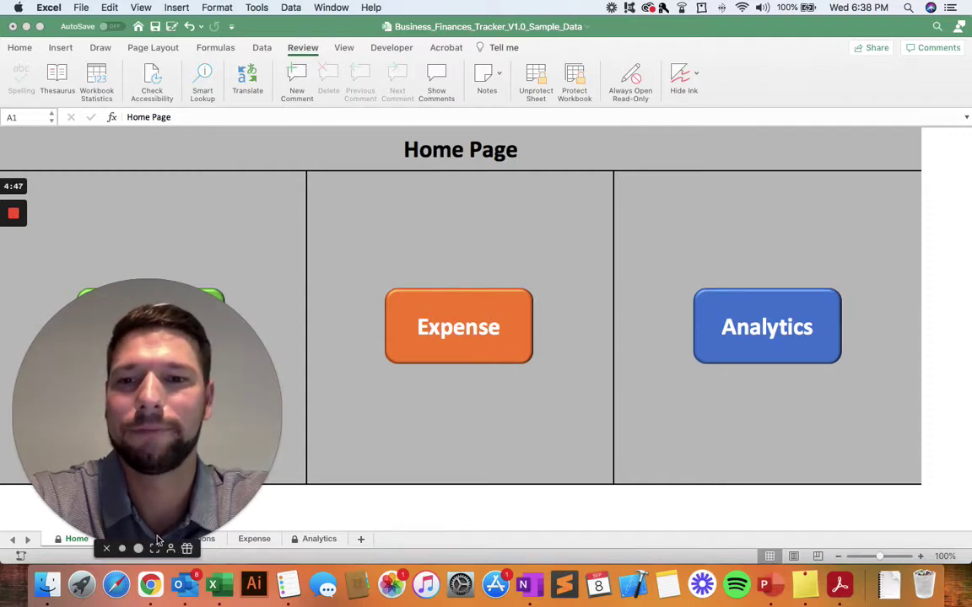
{"action": "left_click", "coordinate": [122, 549]}
{"action": "left_click", "coordinate": [383, 250]}
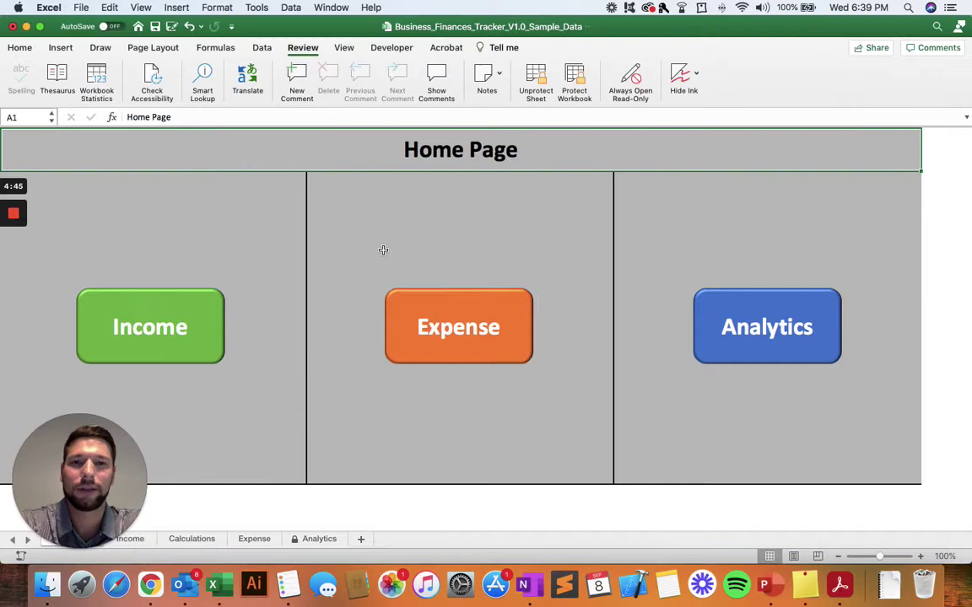
{"action": "left_click", "coordinate": [217, 422]}
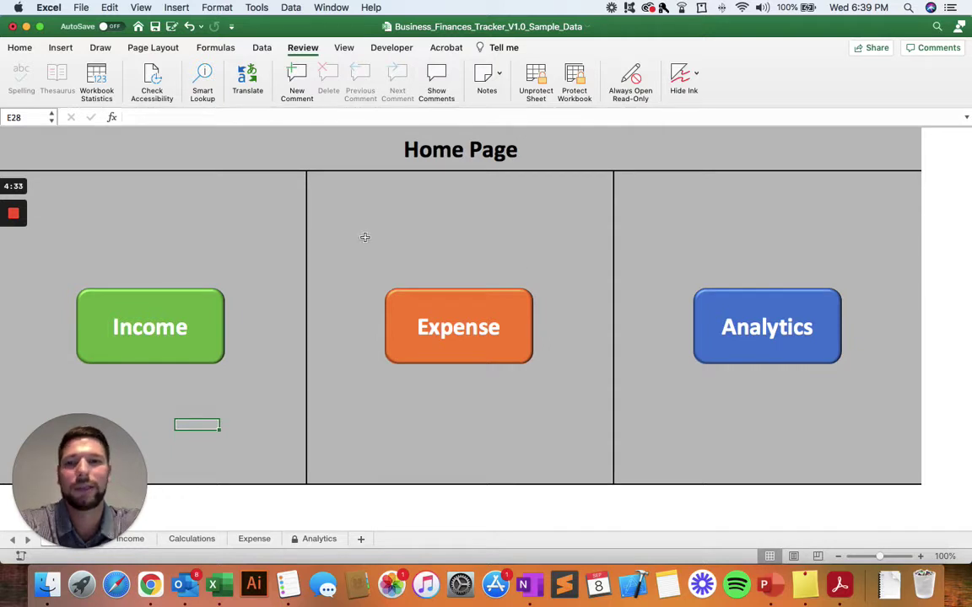
{"action": "scroll", "coordinate": [401, 403], "scroll_direction": "down", "scroll_amount": 1}
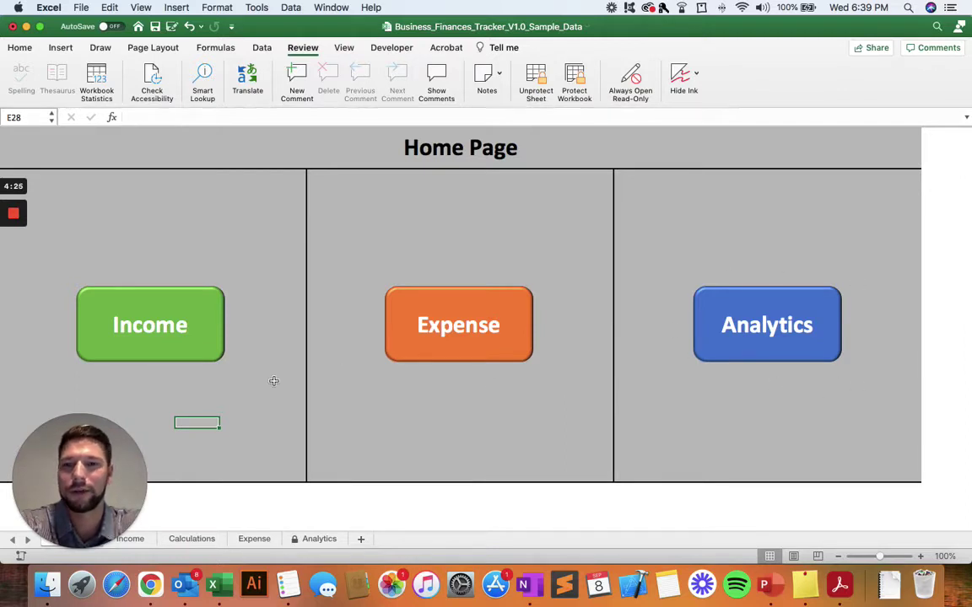
Open the Income sheet from the home page and review the first sale's customer, date, description and quantity
{"action": "left_click", "coordinate": [198, 354]}
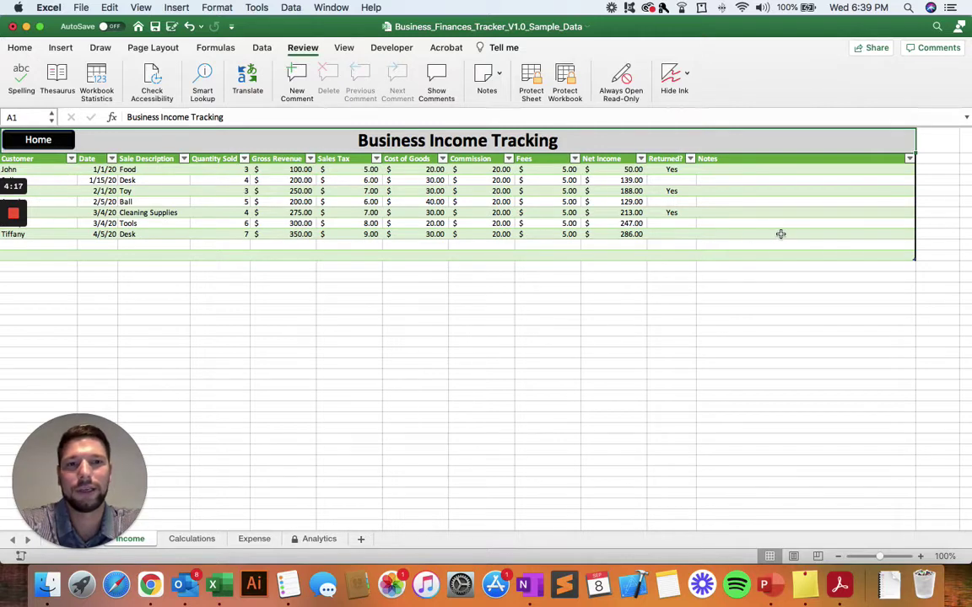
{"action": "left_click", "coordinate": [48, 169]}
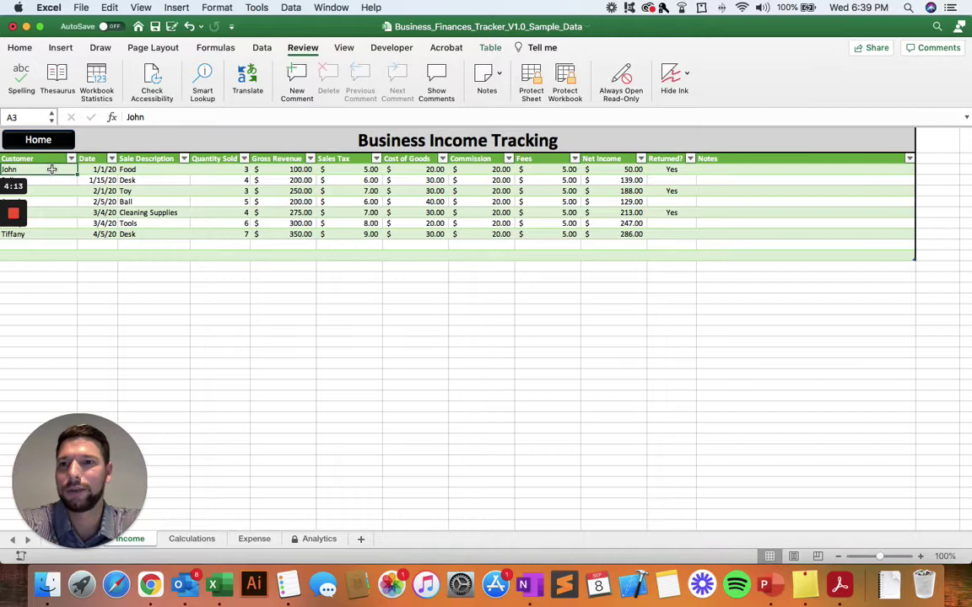
{"action": "left_click", "coordinate": [102, 170]}
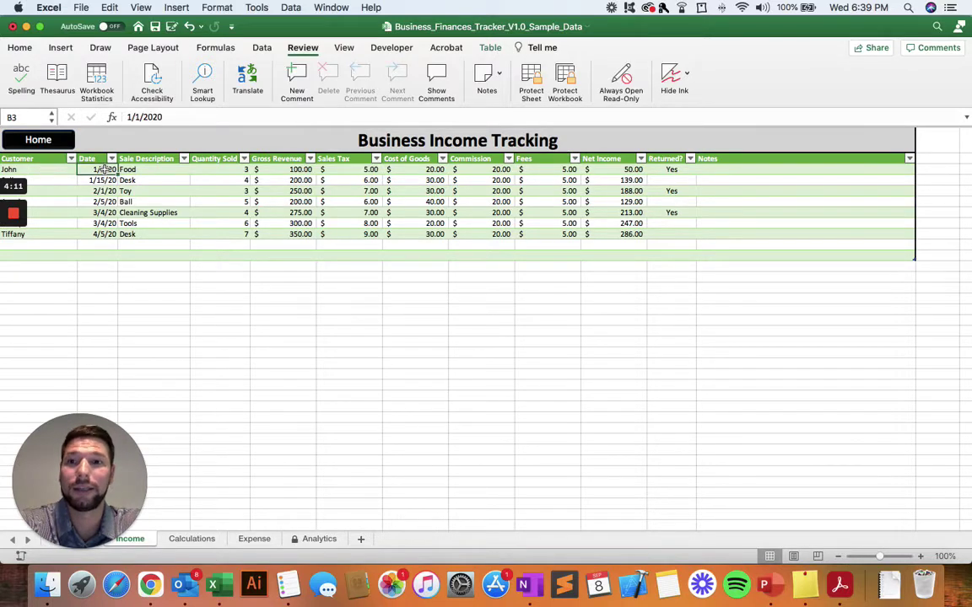
{"action": "left_click", "coordinate": [163, 170]}
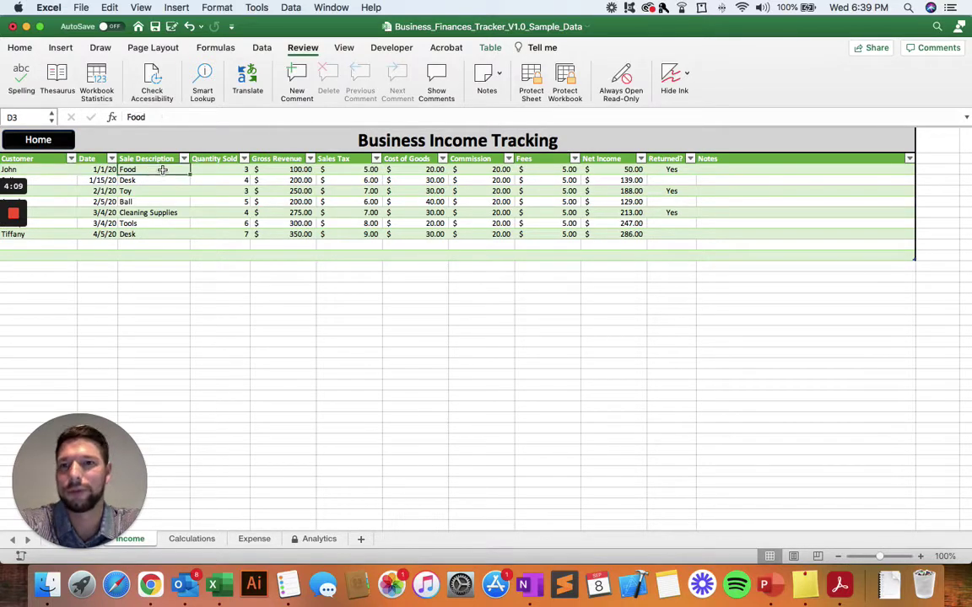
{"action": "left_click", "coordinate": [217, 170]}
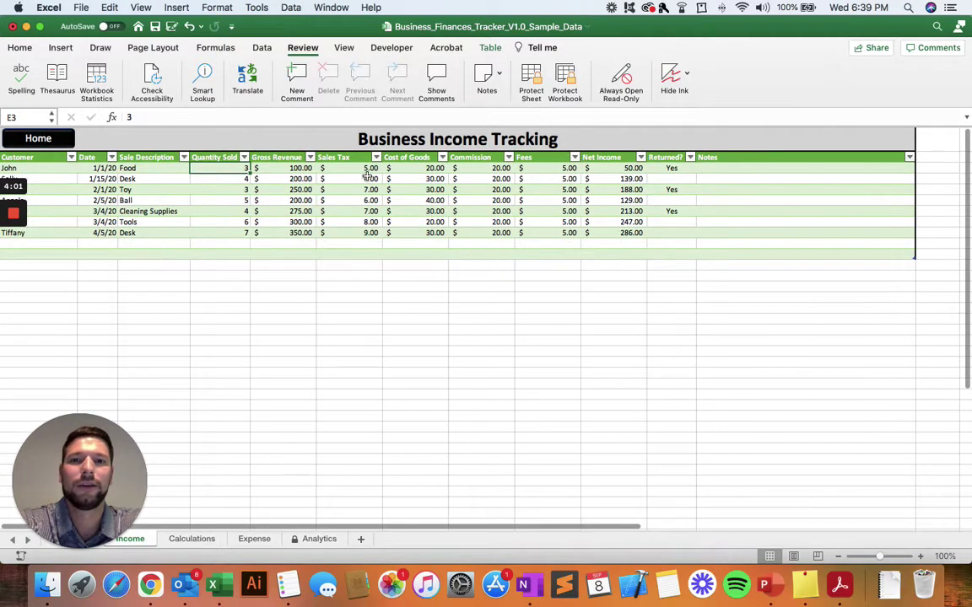
{"action": "scroll", "coordinate": [358, 173], "scroll_direction": "up", "scroll_amount": 2}
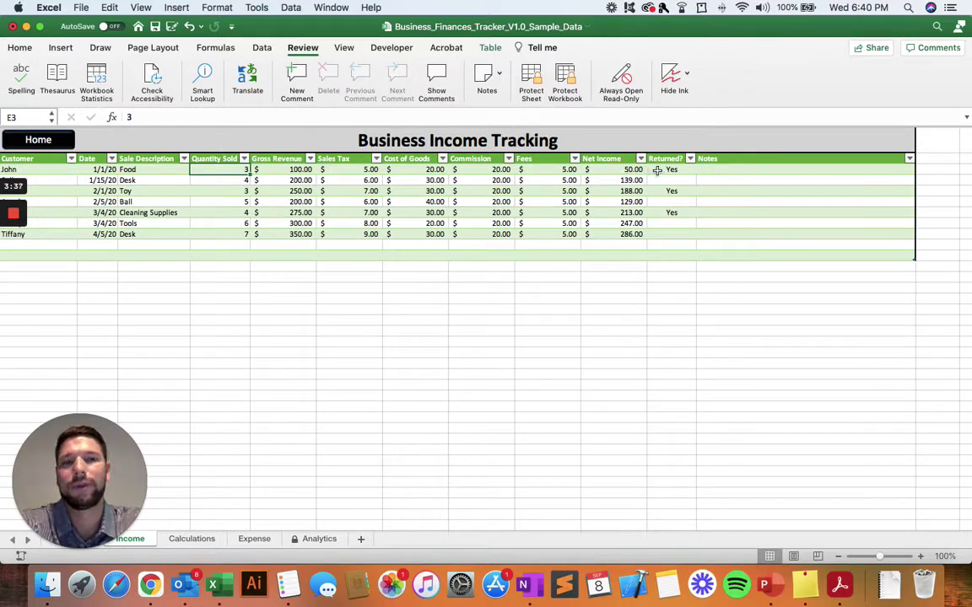
Set the Returned? field of the first sale in the income table to Yes
{"action": "left_click", "coordinate": [669, 170]}
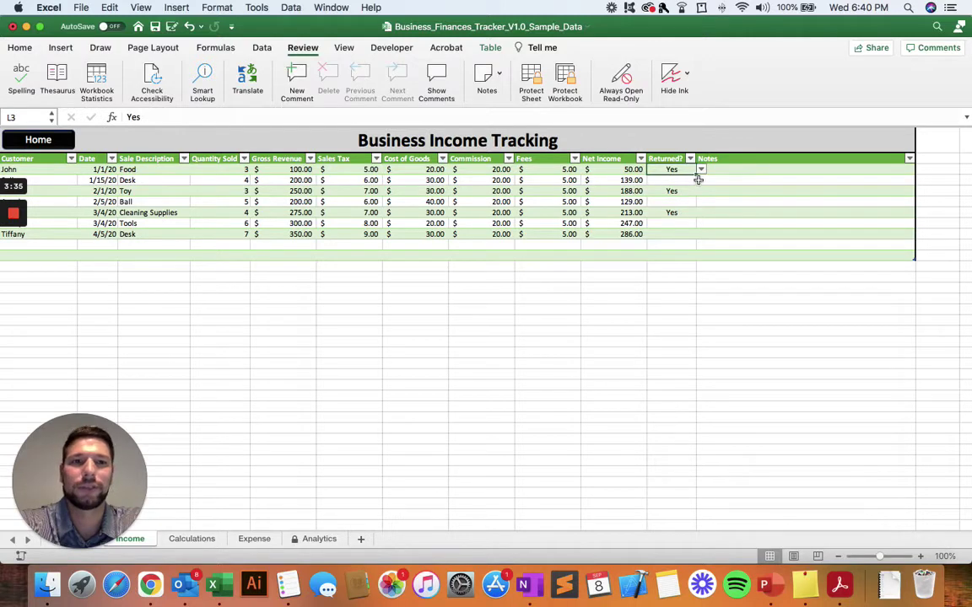
{"action": "left_click", "coordinate": [701, 171]}
{"action": "left_click", "coordinate": [661, 185]}
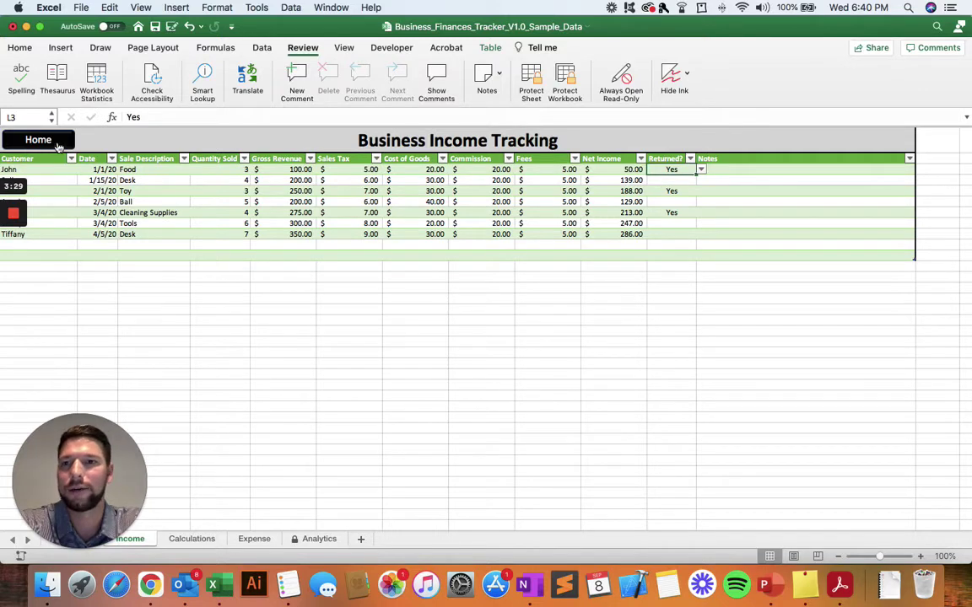
Go to the Expense sheet through the home page and set the first expense's category to Contract Labor
{"action": "left_click", "coordinate": [57, 144]}
{"action": "left_click", "coordinate": [444, 330]}
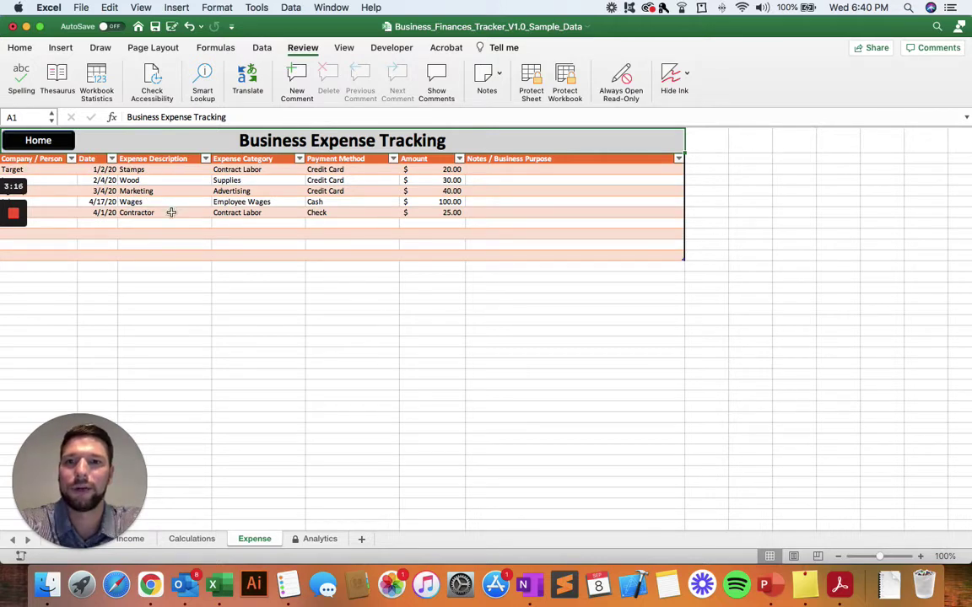
{"action": "left_click", "coordinate": [282, 170]}
{"action": "left_click", "coordinate": [309, 170]}
{"action": "scroll", "coordinate": [280, 270], "scroll_direction": "down", "scroll_amount": 2}
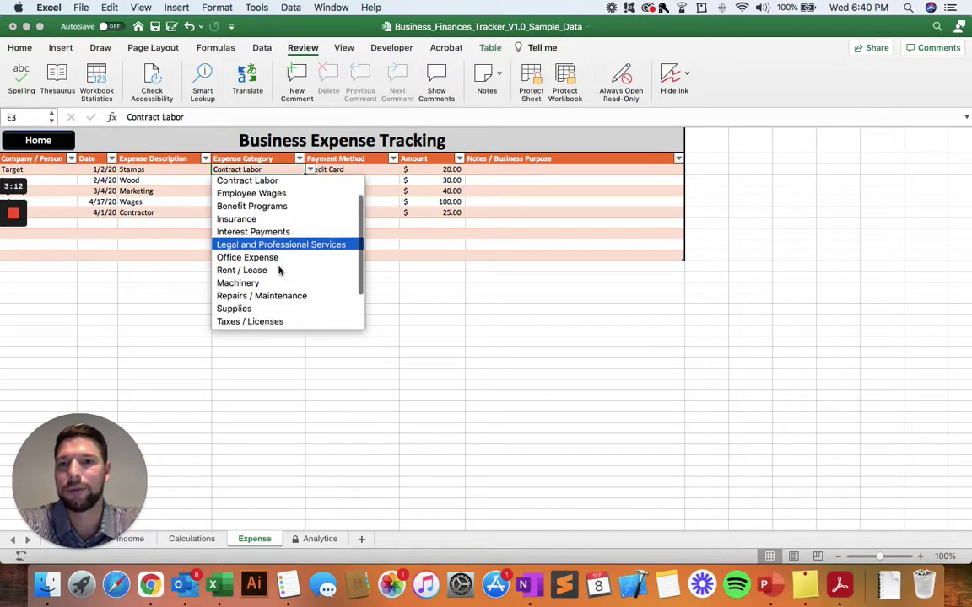
{"action": "scroll", "coordinate": [277, 272], "scroll_direction": "down", "scroll_amount": 4}
{"action": "scroll", "coordinate": [292, 221], "scroll_direction": "up", "scroll_amount": 6}
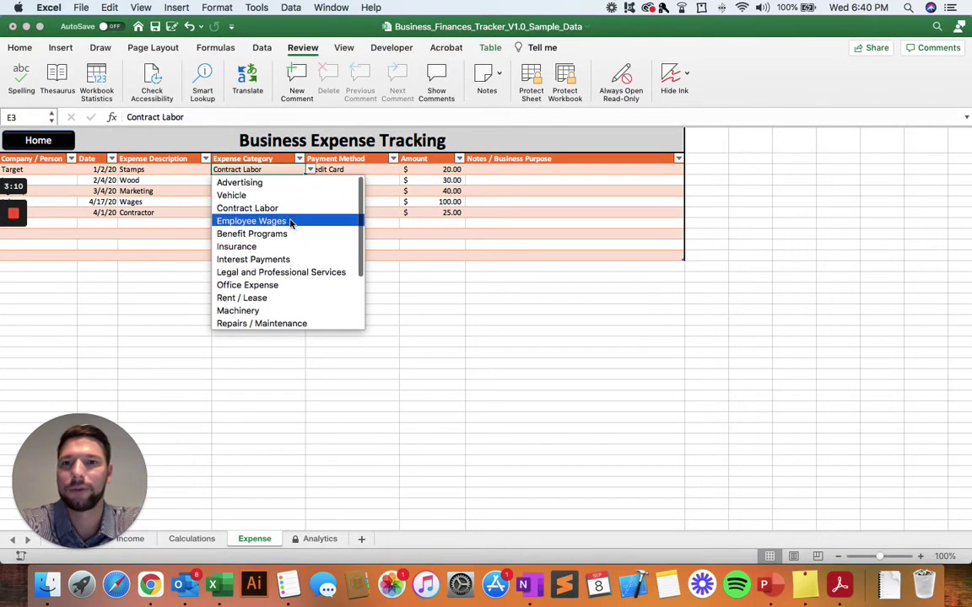
{"action": "left_click", "coordinate": [281, 210]}
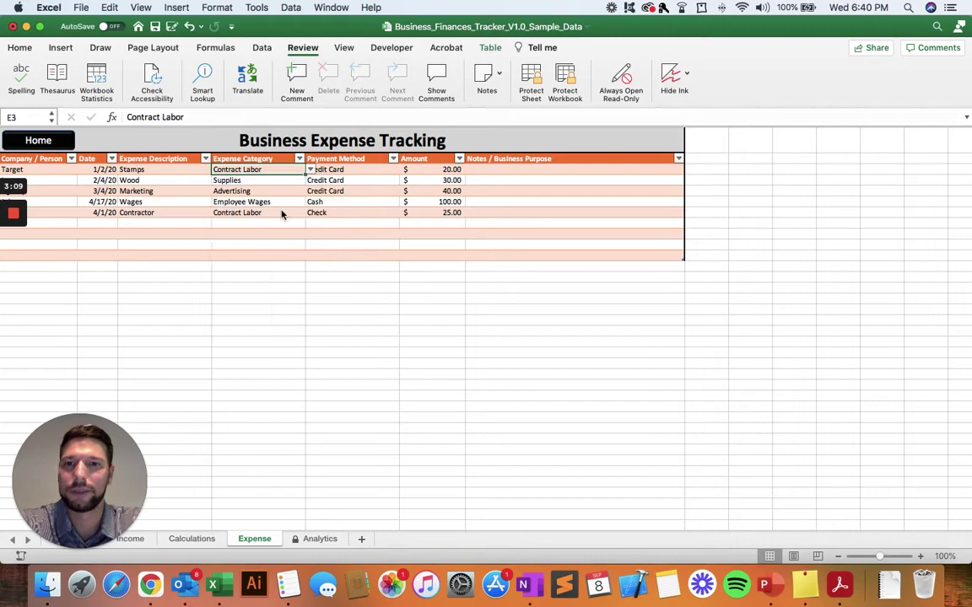
Go to the Analytics sheet through the home page and examine the cash flow, net profit, returns, quantity sold and expense breakdown charts
{"action": "left_click", "coordinate": [48, 145]}
{"action": "left_click", "coordinate": [766, 326]}
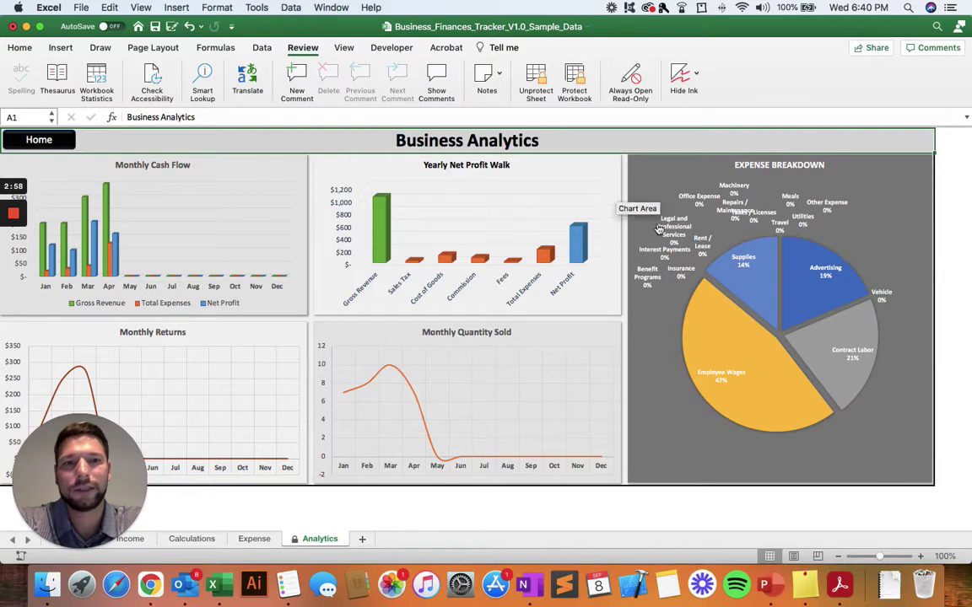
{"action": "scroll", "coordinate": [193, 253], "scroll_direction": "down", "scroll_amount": 1}
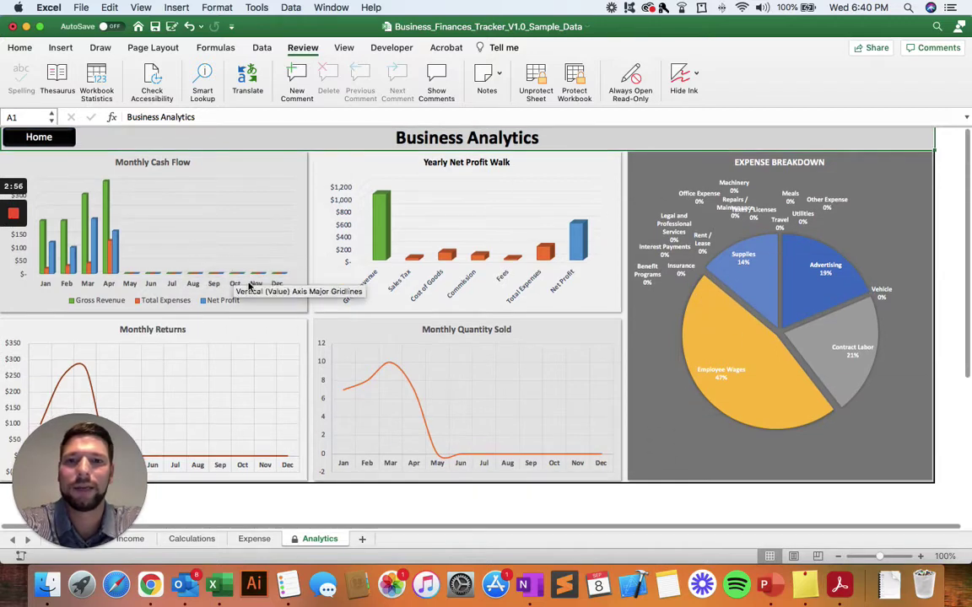
{"action": "scroll", "coordinate": [249, 287], "scroll_direction": "up", "scroll_amount": 1}
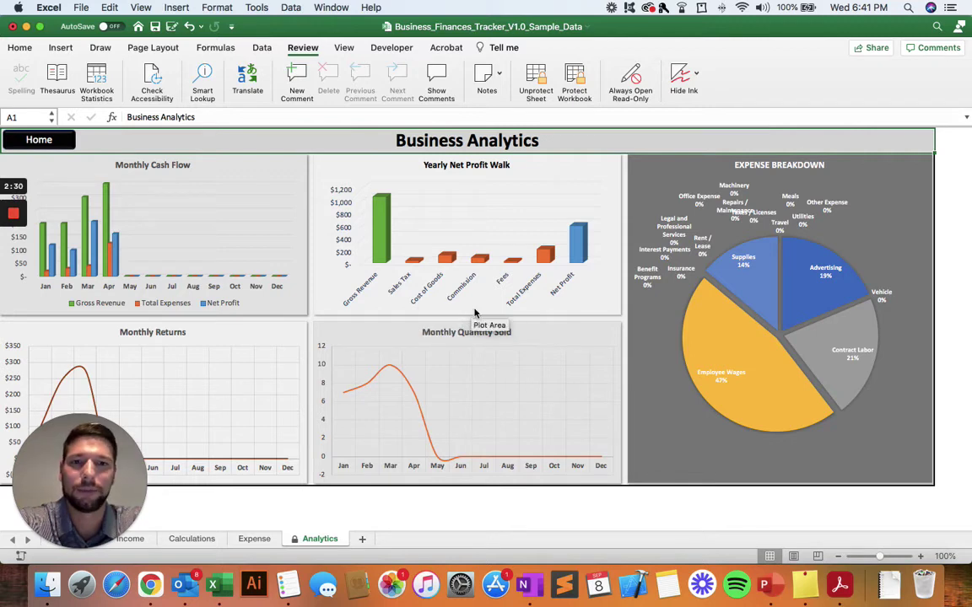
{"action": "mouse_move", "coordinate": [574, 250]}
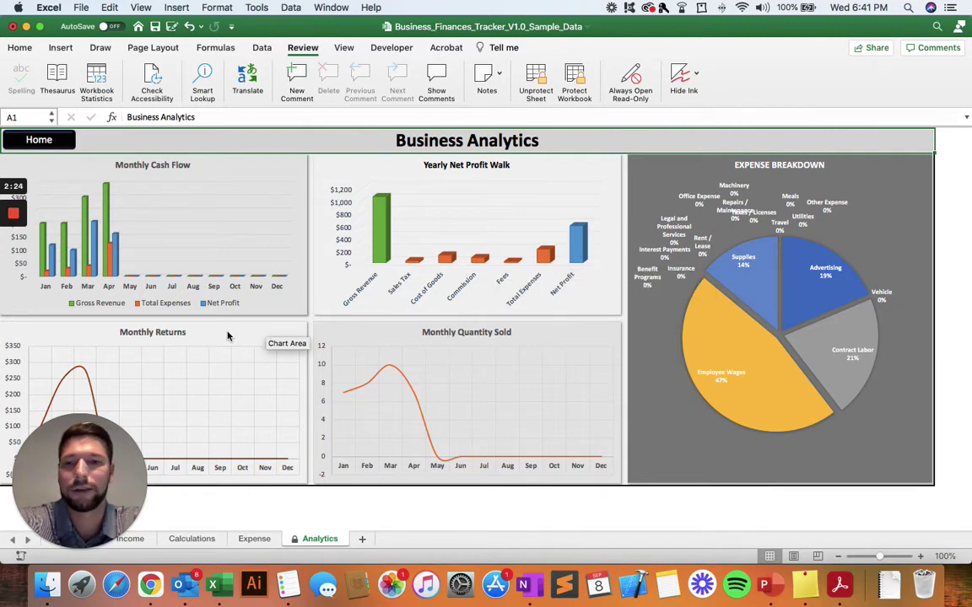
{"action": "left_click_drag", "start_coordinate": [69, 493], "coordinate": [402, 489]}
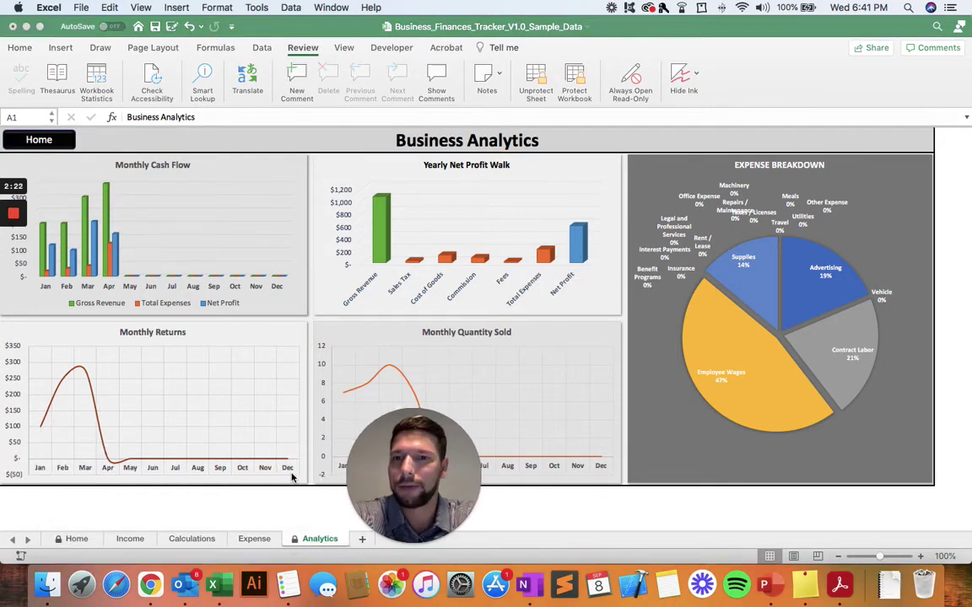
{"action": "mouse_move", "coordinate": [40, 431]}
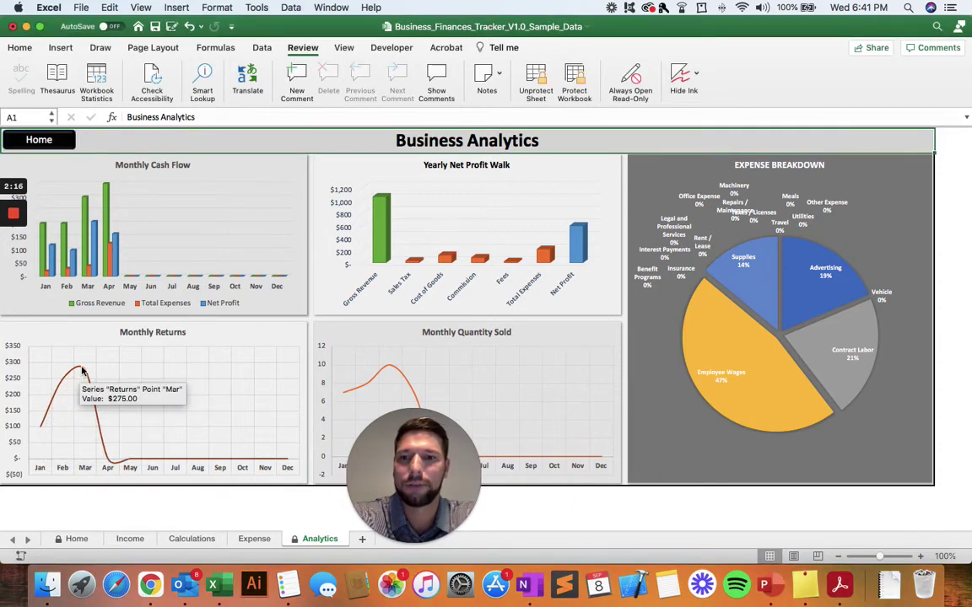
{"action": "left_click_drag", "start_coordinate": [392, 505], "coordinate": [59, 505]}
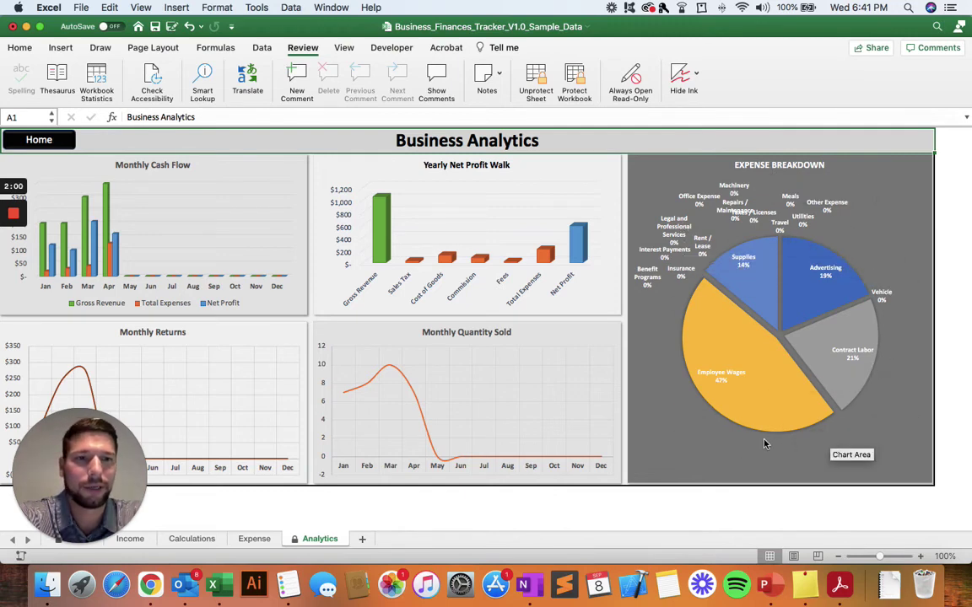
{"action": "scroll", "coordinate": [677, 344], "scroll_direction": "up", "scroll_amount": 1}
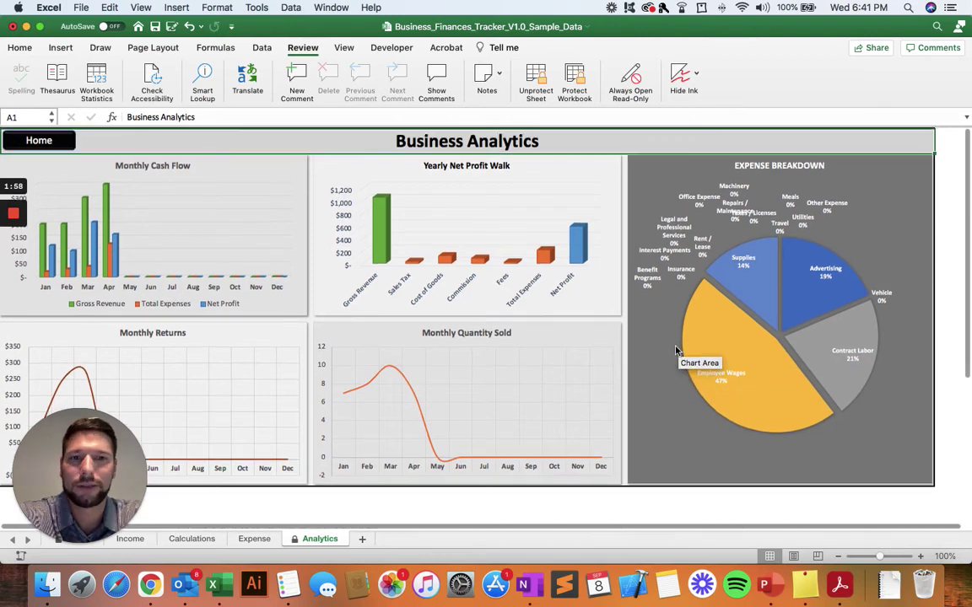
{"action": "scroll", "coordinate": [676, 349], "scroll_direction": "down", "scroll_amount": 1}
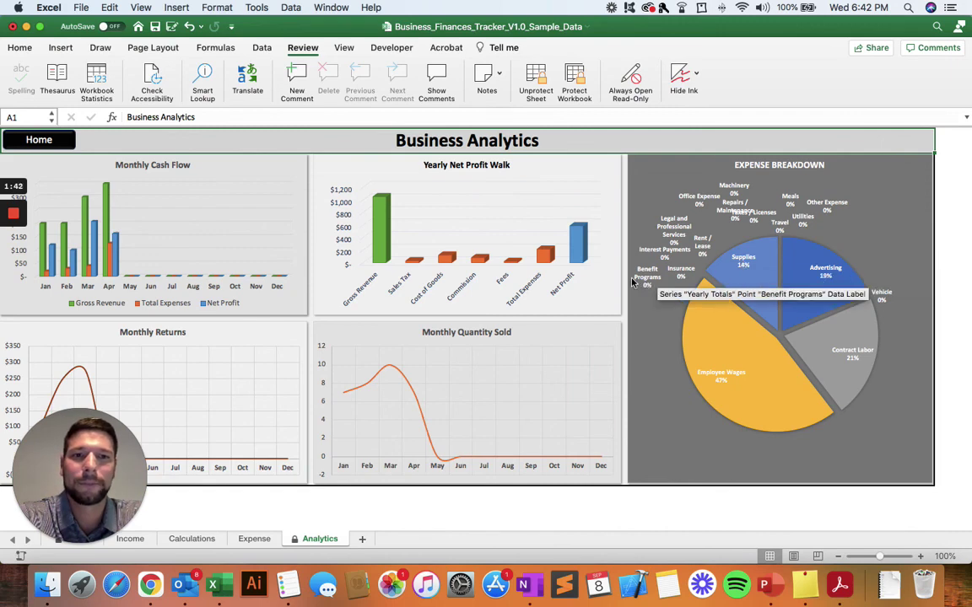
{"action": "mouse_move", "coordinate": [17, 221]}
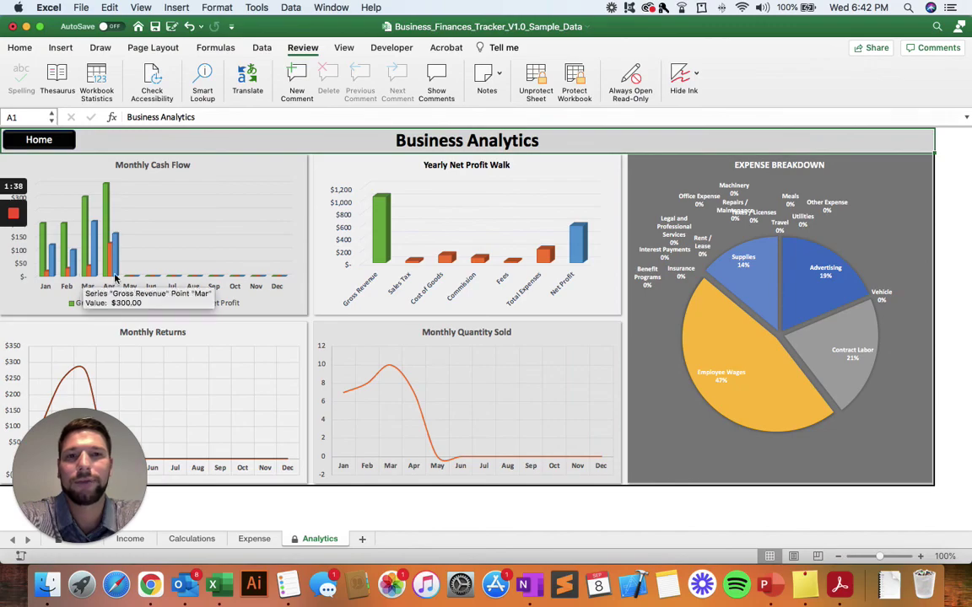
Show the overview of all open windows and pick a window from it
{"action": "key", "text": "ctrl+Up"}
{"action": "left_click", "coordinate": [324, 154]}
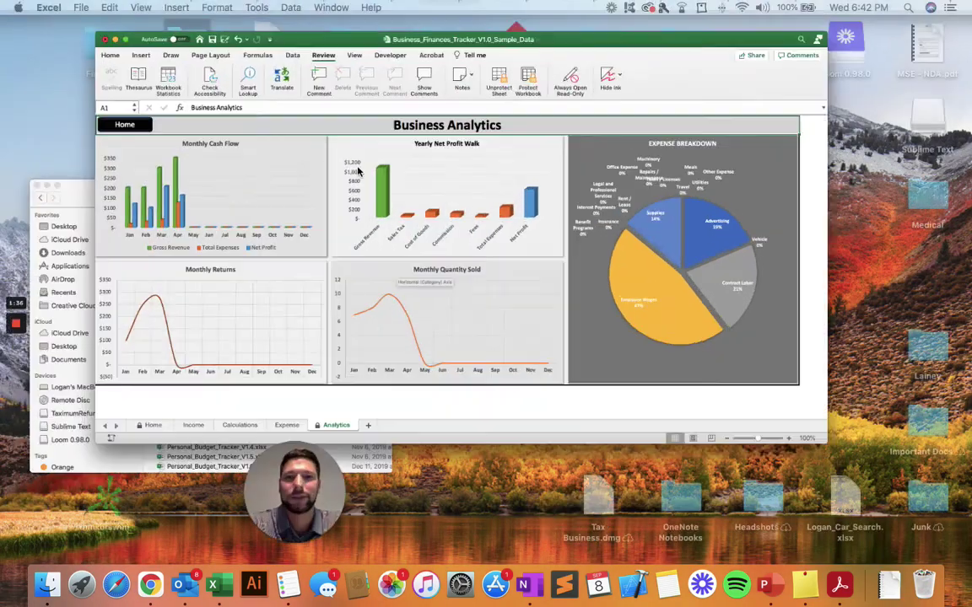